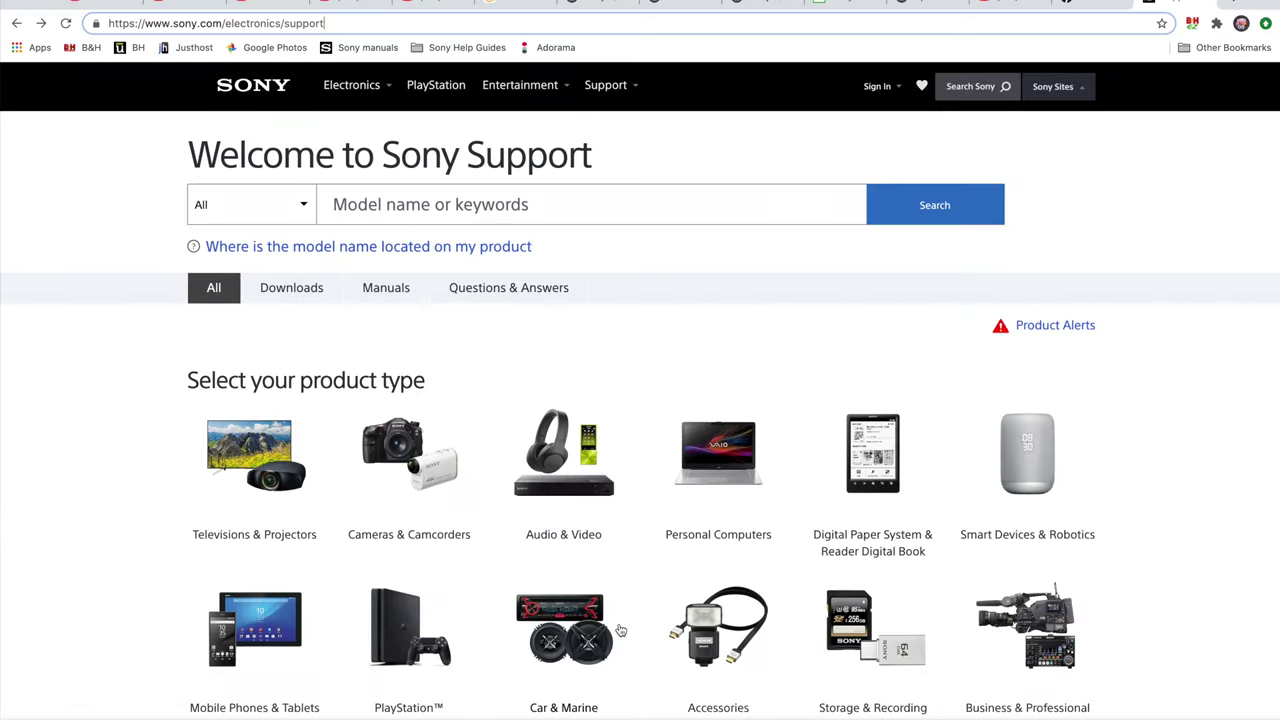
Step: Search Sony Support for "a7r" and open the ILCE-7RM4 product page
{"action": "left_click", "coordinate": [394, 207]}
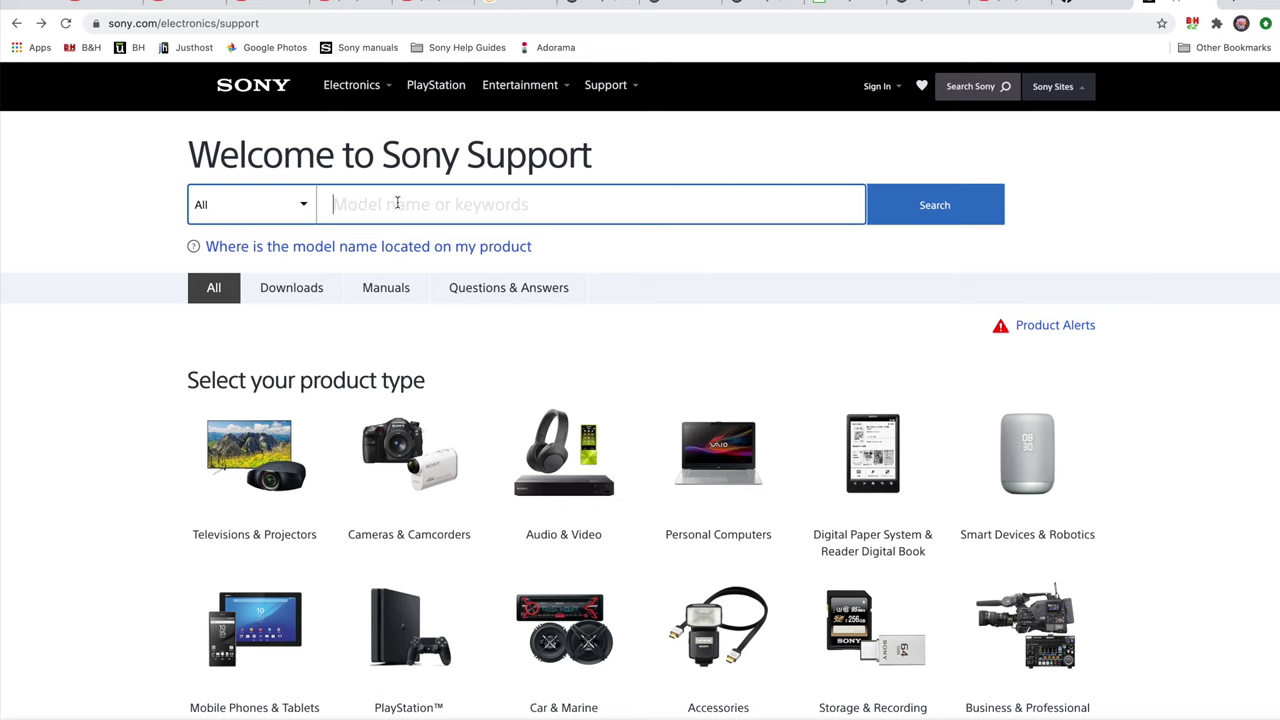
{"action": "type", "text": "a7r"}
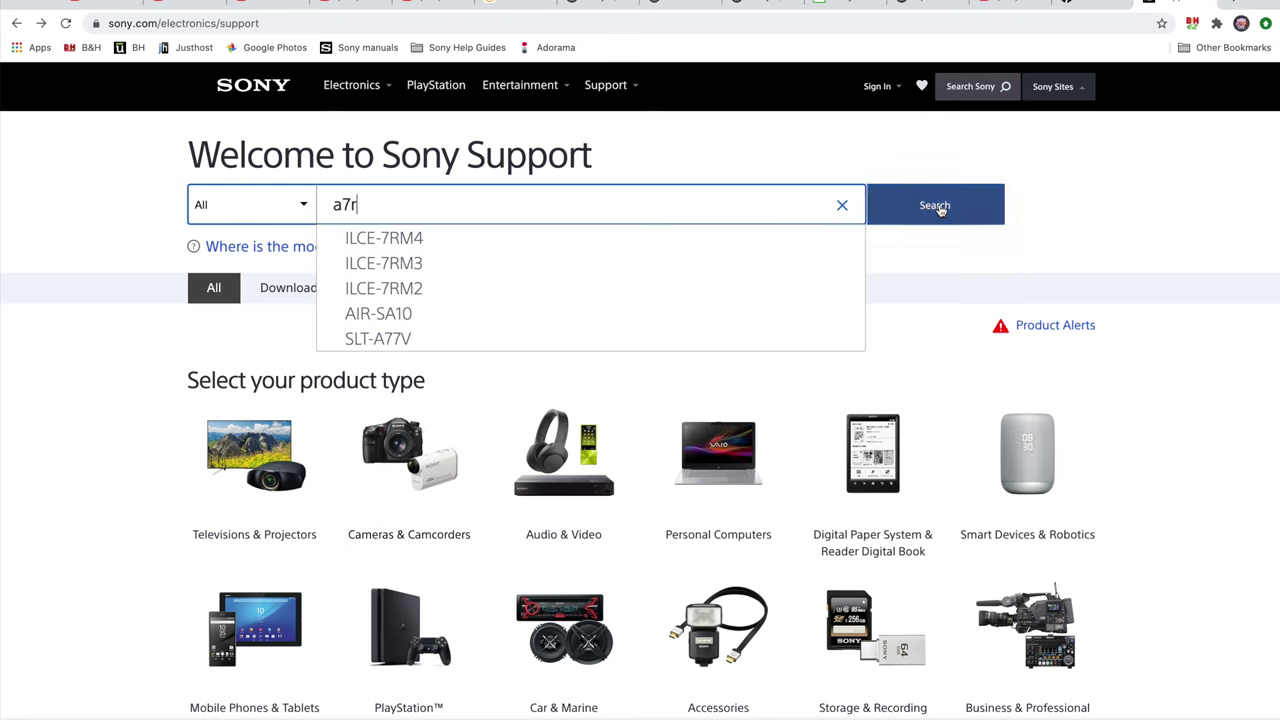
{"action": "left_click", "coordinate": [368, 241]}
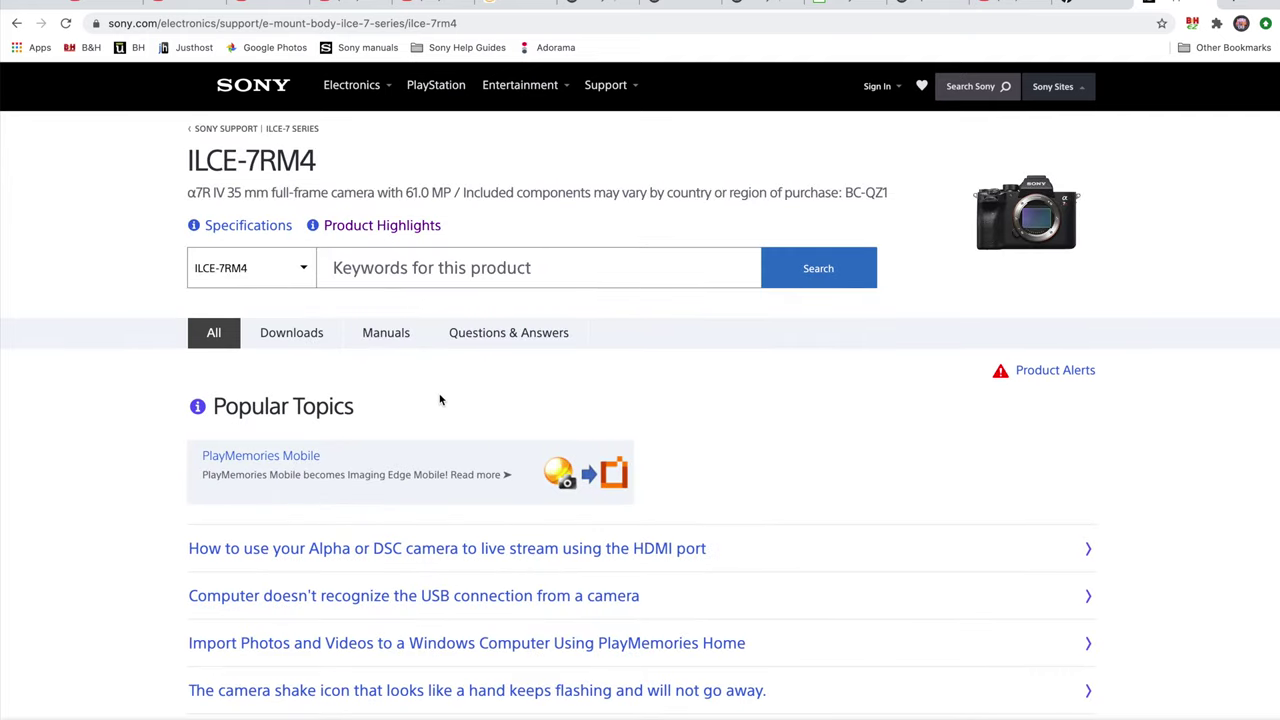
Step: Open the System Software (Firmware) Update to version 1.10 (Mac) page from the ILCE-7RM4 downloads
{"action": "scroll", "coordinate": [440, 400], "scroll_direction": "down", "scroll_amount": 1}
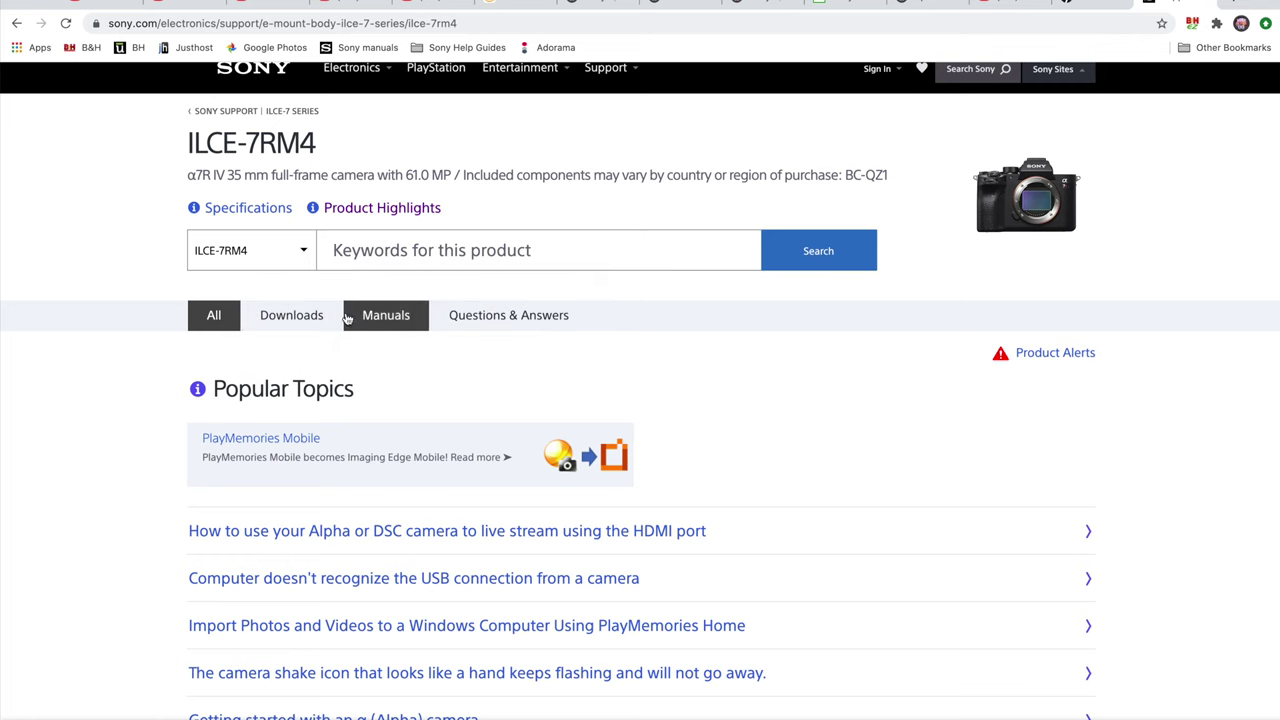
{"action": "scroll", "coordinate": [423, 400], "scroll_direction": "down", "scroll_amount": 5}
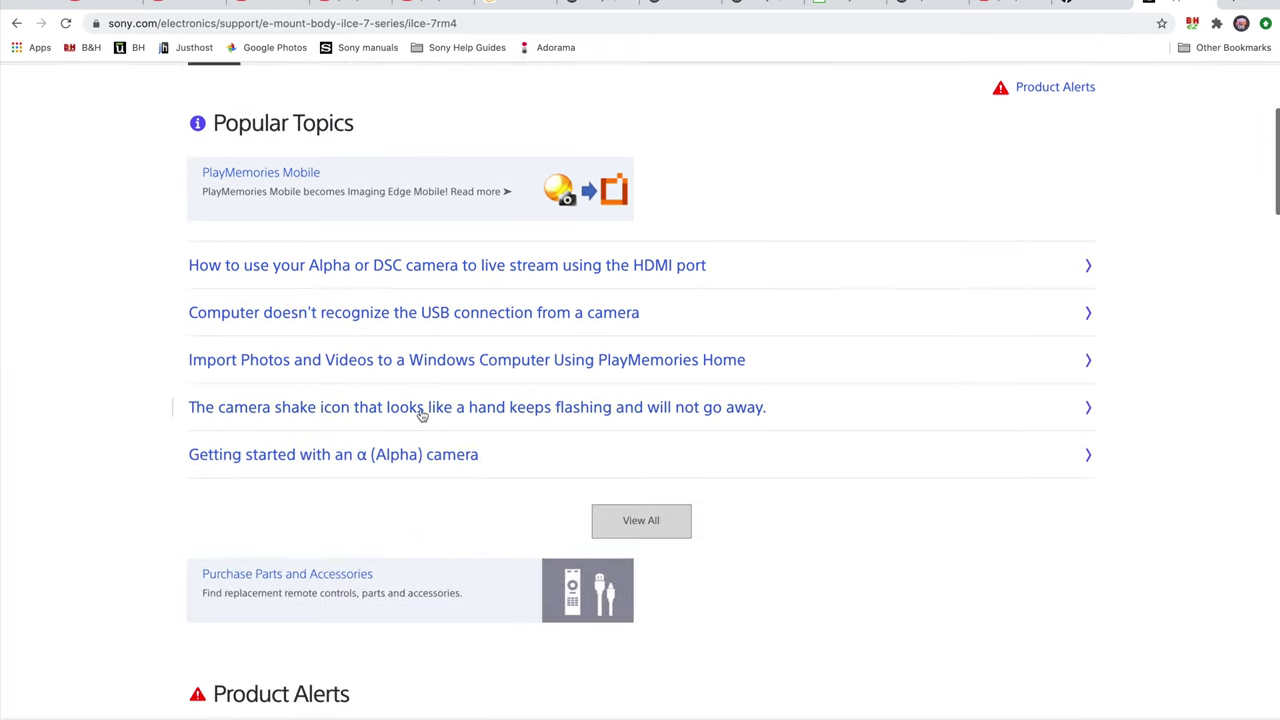
{"action": "scroll", "coordinate": [423, 406], "scroll_direction": "up", "scroll_amount": 5}
{"action": "left_click", "coordinate": [287, 333]}
{"action": "left_click", "coordinate": [291, 334]}
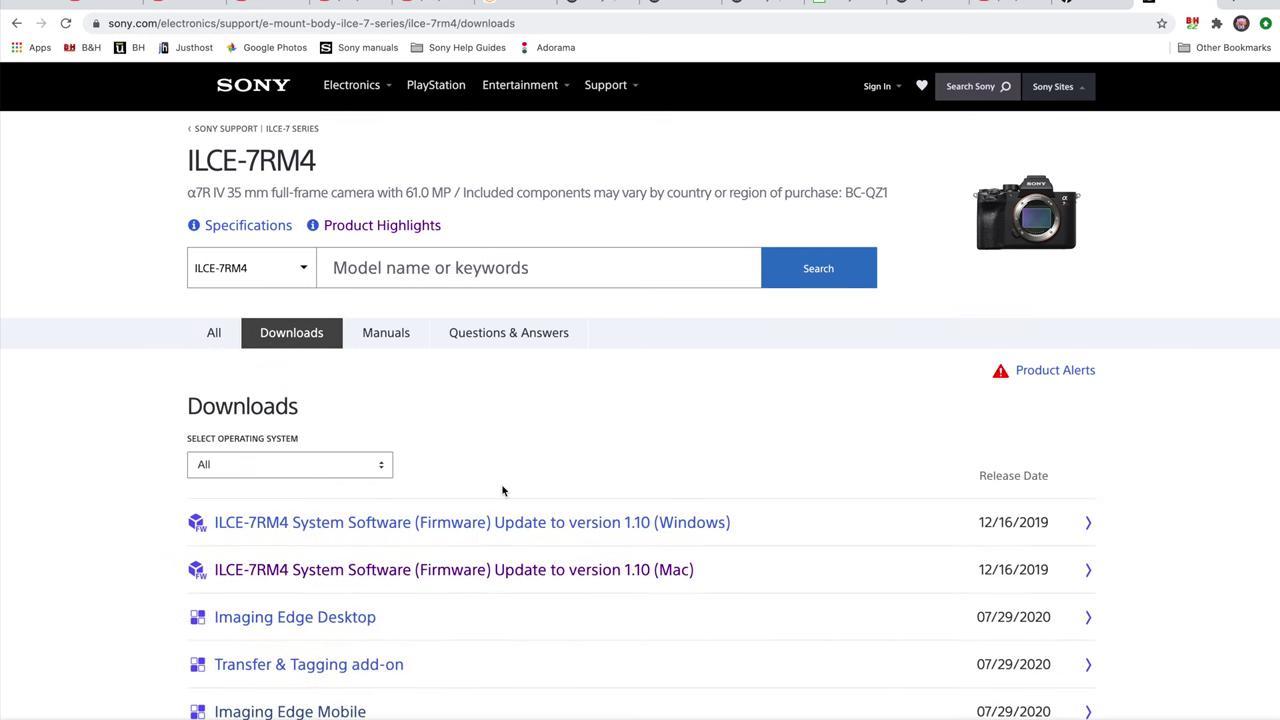
{"action": "scroll", "coordinate": [503, 490], "scroll_direction": "down", "scroll_amount": 3}
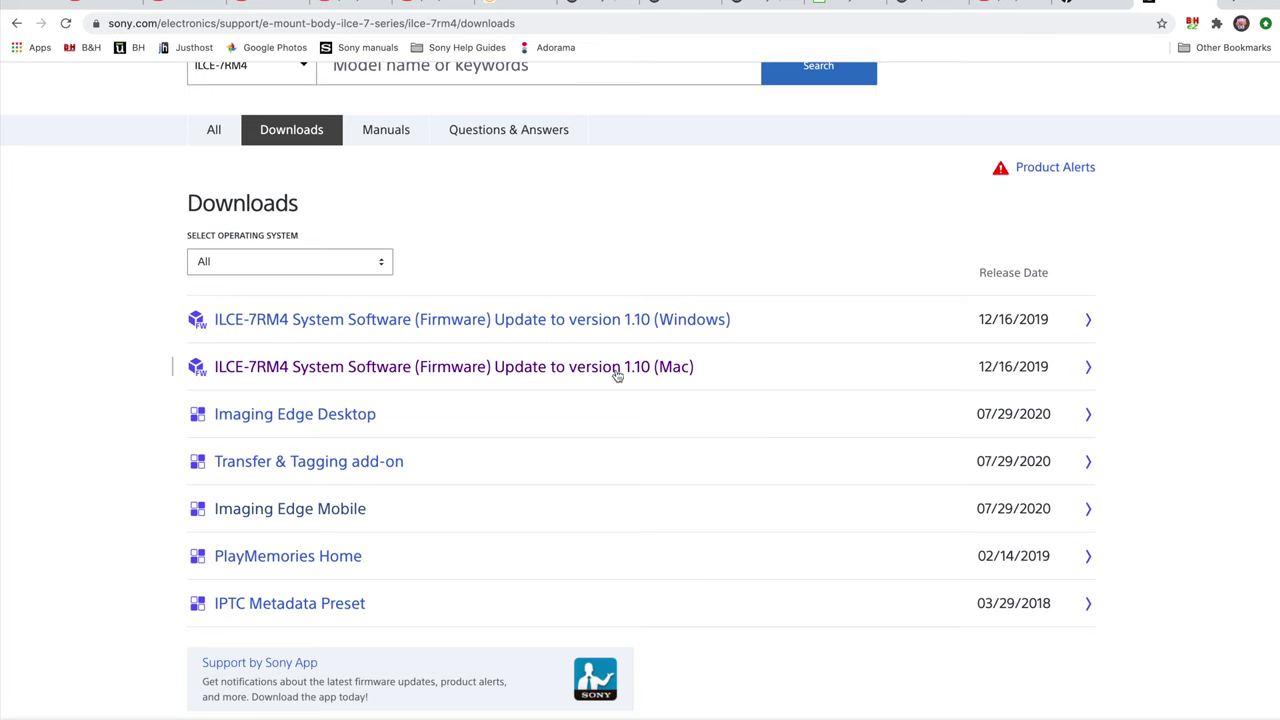
{"action": "left_click", "coordinate": [615, 368]}
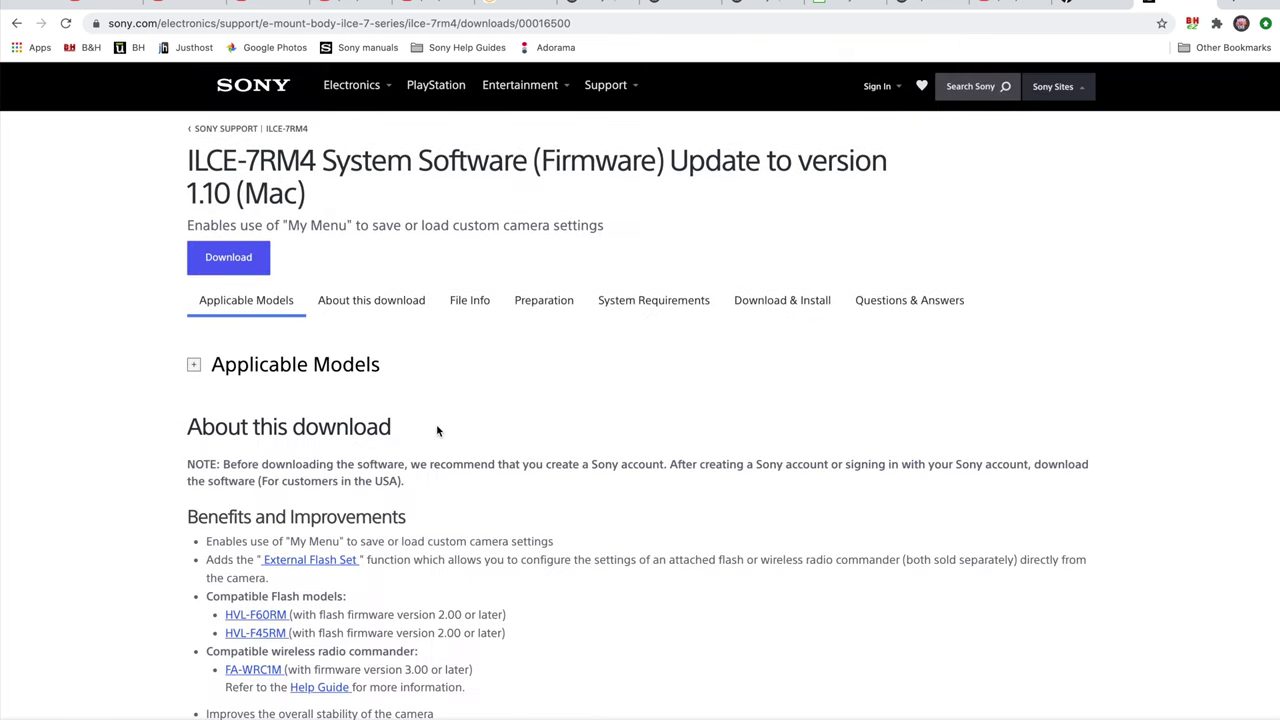
Step: Look through the firmware update details and request the download of version 1.10 for Mac
{"action": "scroll", "coordinate": [437, 430], "scroll_direction": "down", "scroll_amount": 2}
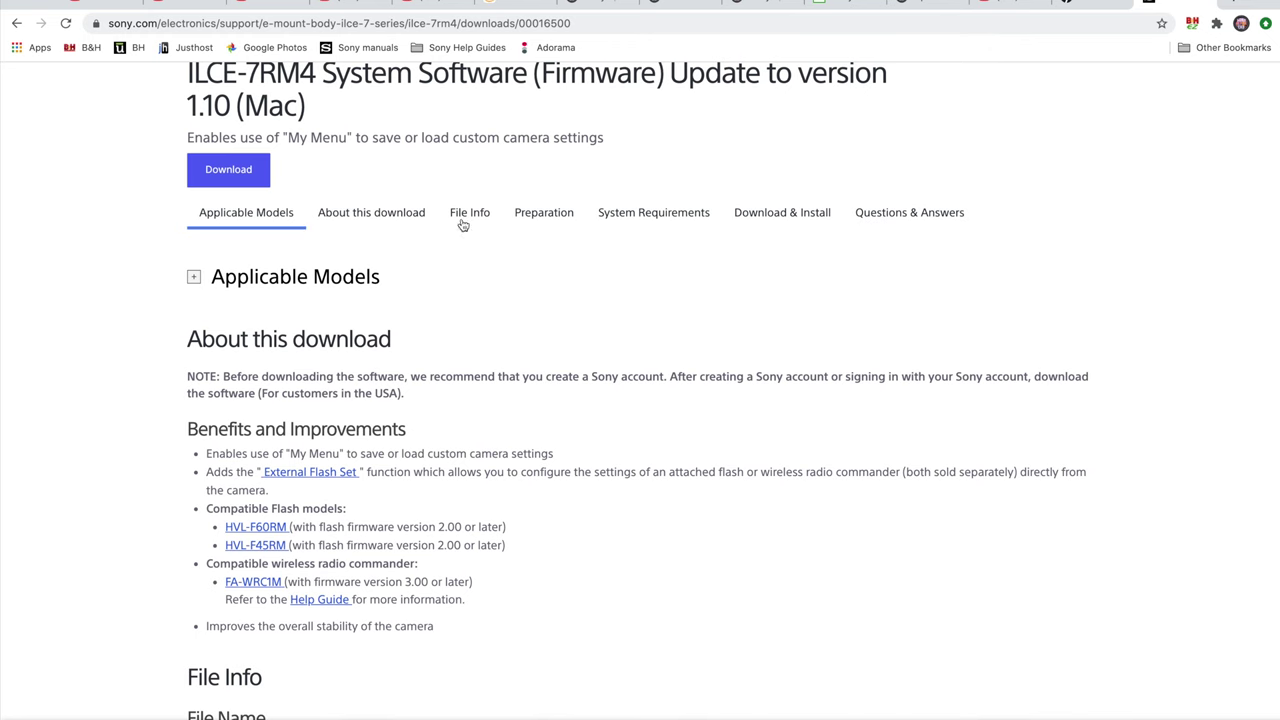
{"action": "scroll", "coordinate": [445, 358], "scroll_direction": "down", "scroll_amount": 1}
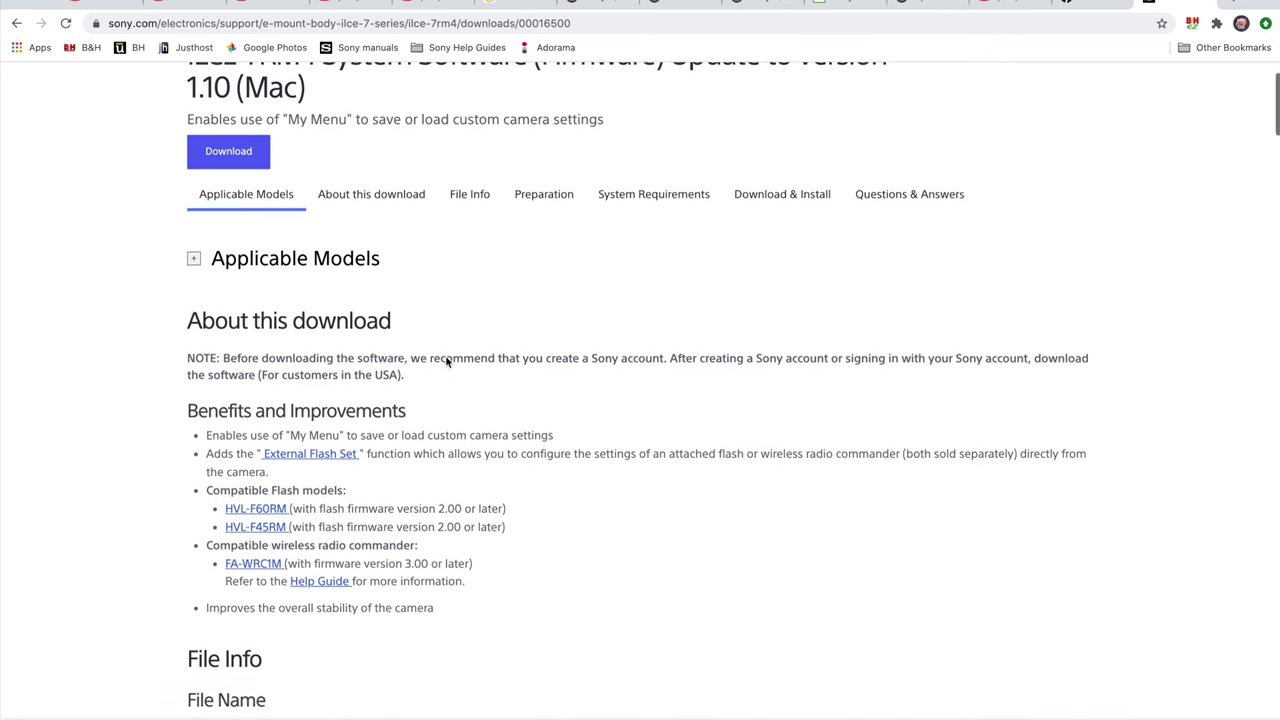
{"action": "scroll", "coordinate": [430, 345], "scroll_direction": "down", "scroll_amount": 2}
{"action": "scroll", "coordinate": [443, 357], "scroll_direction": "up", "scroll_amount": 1}
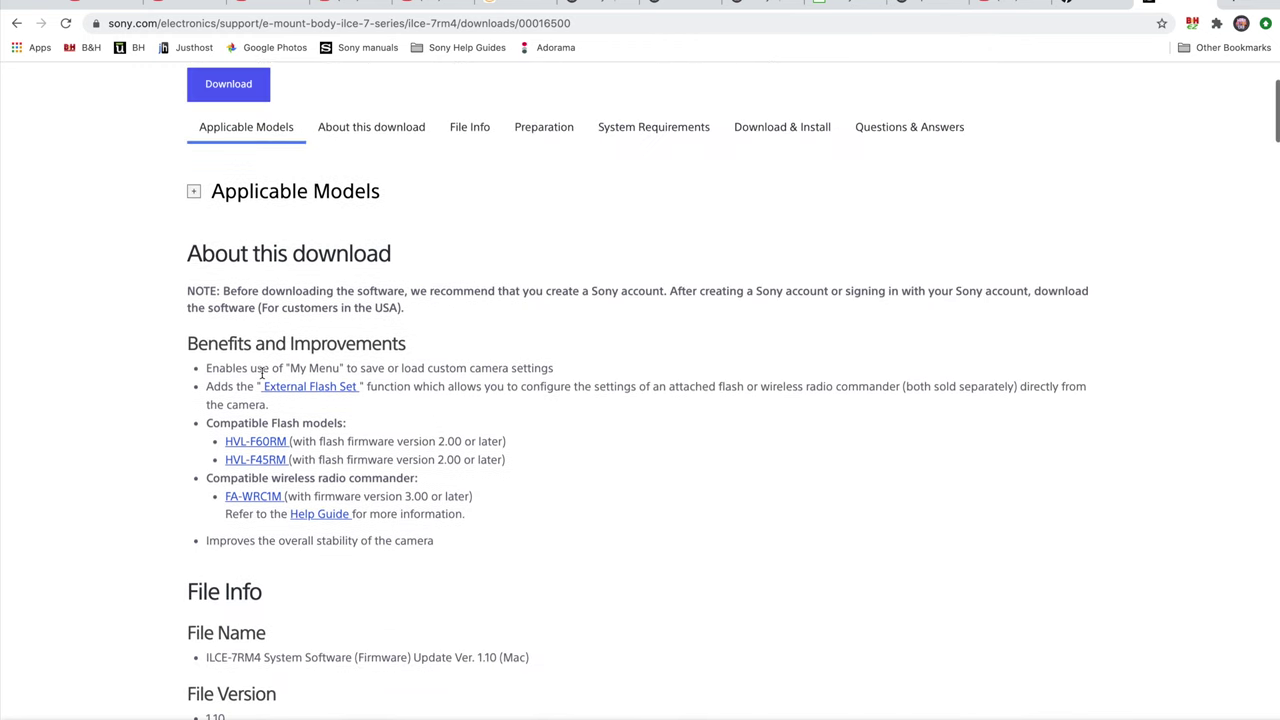
{"action": "scroll", "coordinate": [262, 373], "scroll_direction": "down", "scroll_amount": 15}
{"action": "scroll", "coordinate": [403, 470], "scroll_direction": "up", "scroll_amount": 2}
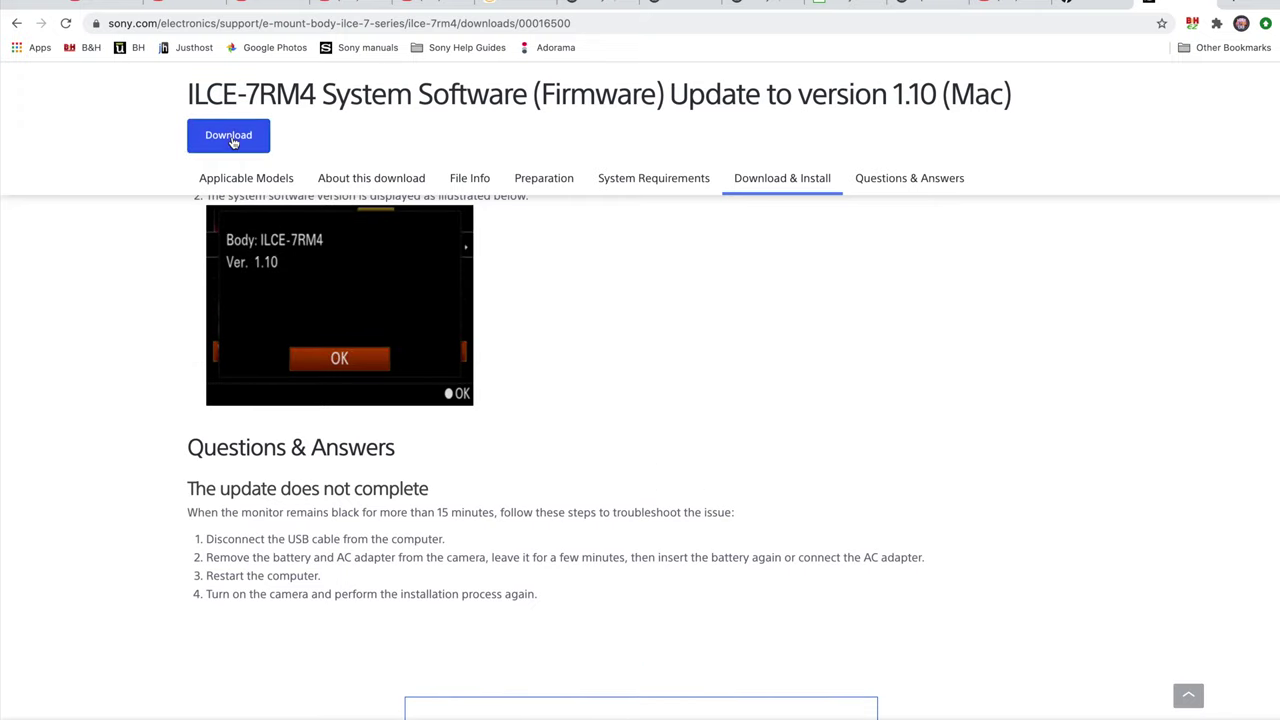
{"action": "left_click", "coordinate": [232, 142]}
Step: Go through the entire End-User License Agreement and download the firmware without creating an account
{"action": "scroll", "coordinate": [527, 362], "scroll_direction": "down", "scroll_amount": 5}
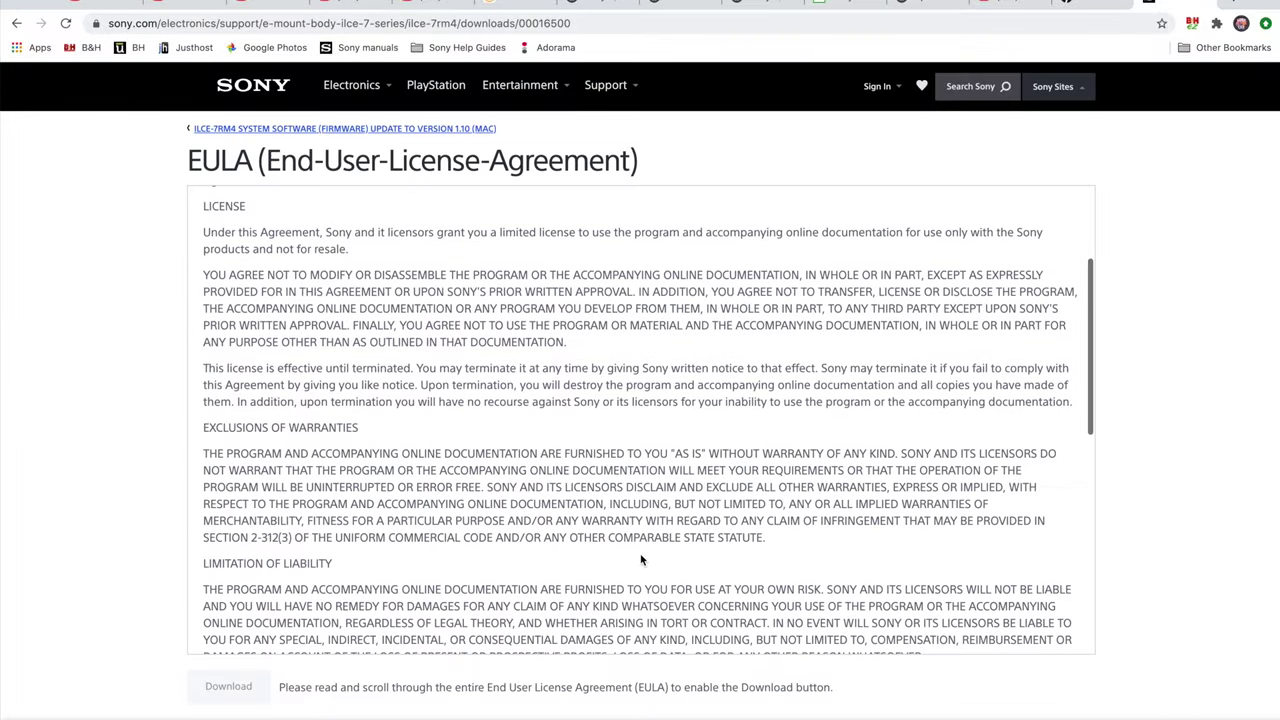
{"action": "scroll", "coordinate": [641, 556], "scroll_direction": "down", "scroll_amount": 10}
{"action": "scroll", "coordinate": [640, 555], "scroll_direction": "down", "scroll_amount": 2}
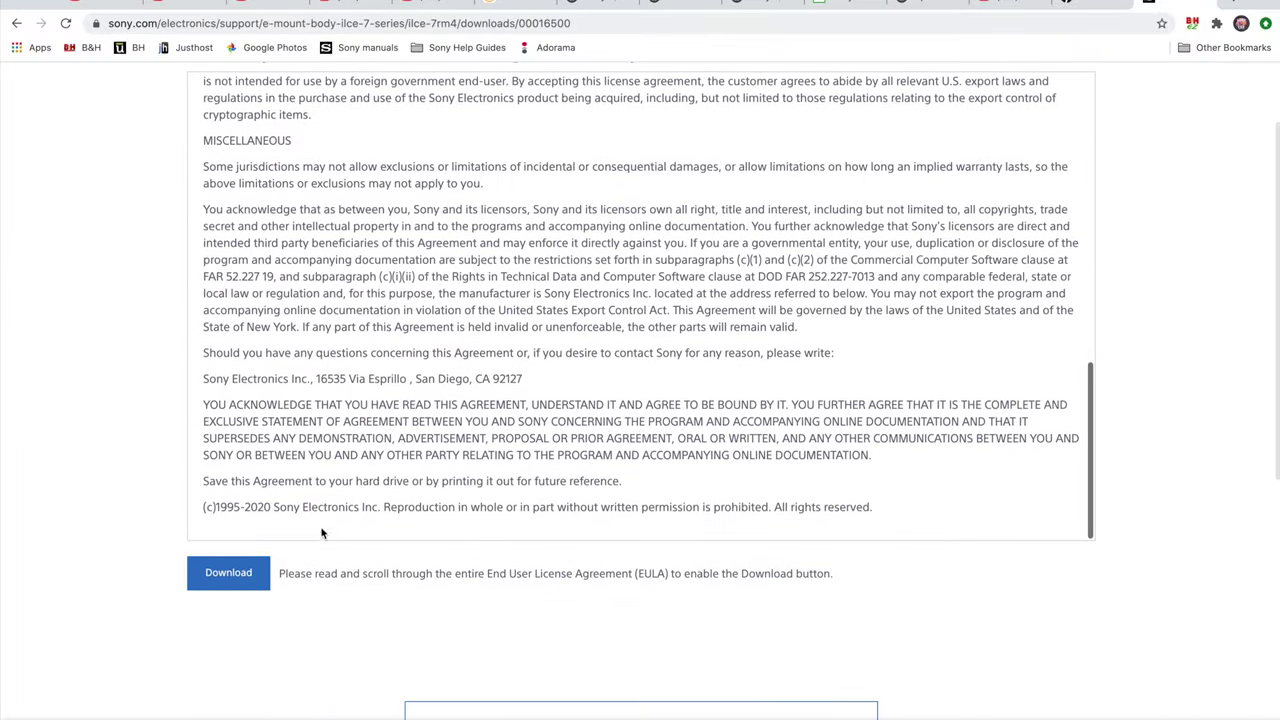
{"action": "left_click", "coordinate": [228, 576]}
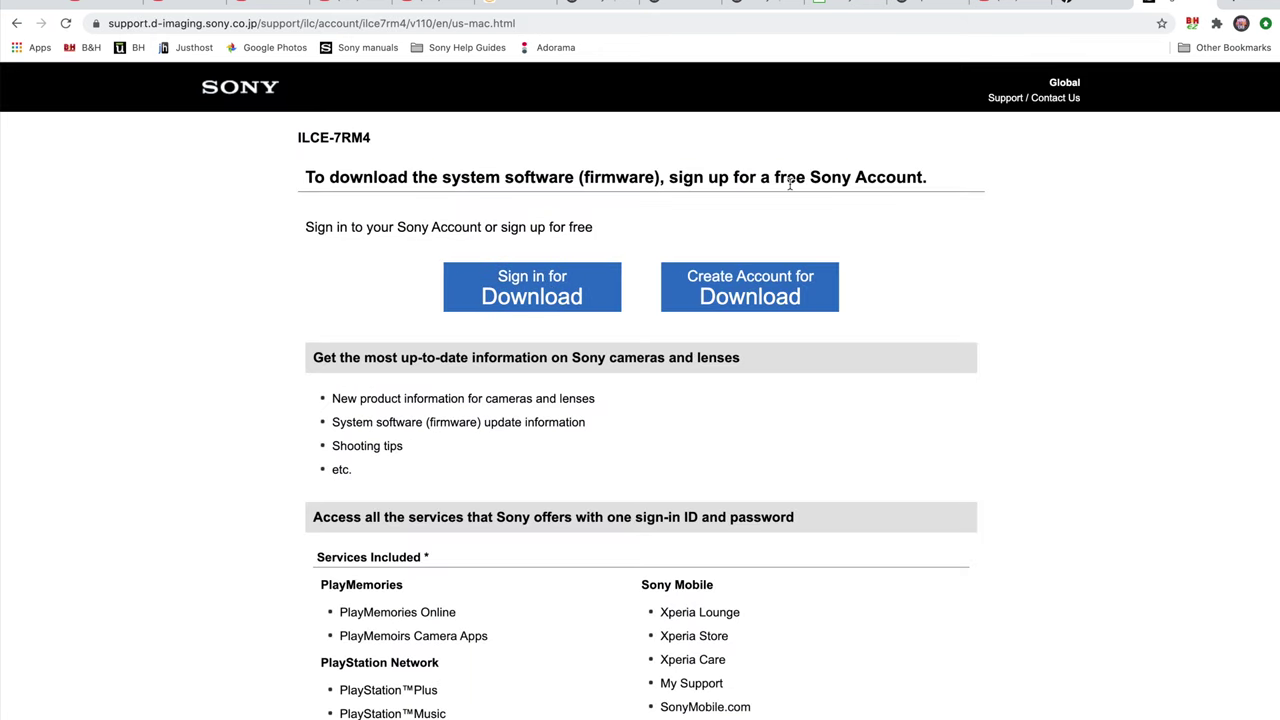
{"action": "scroll", "coordinate": [514, 185], "scroll_direction": "down", "scroll_amount": 5}
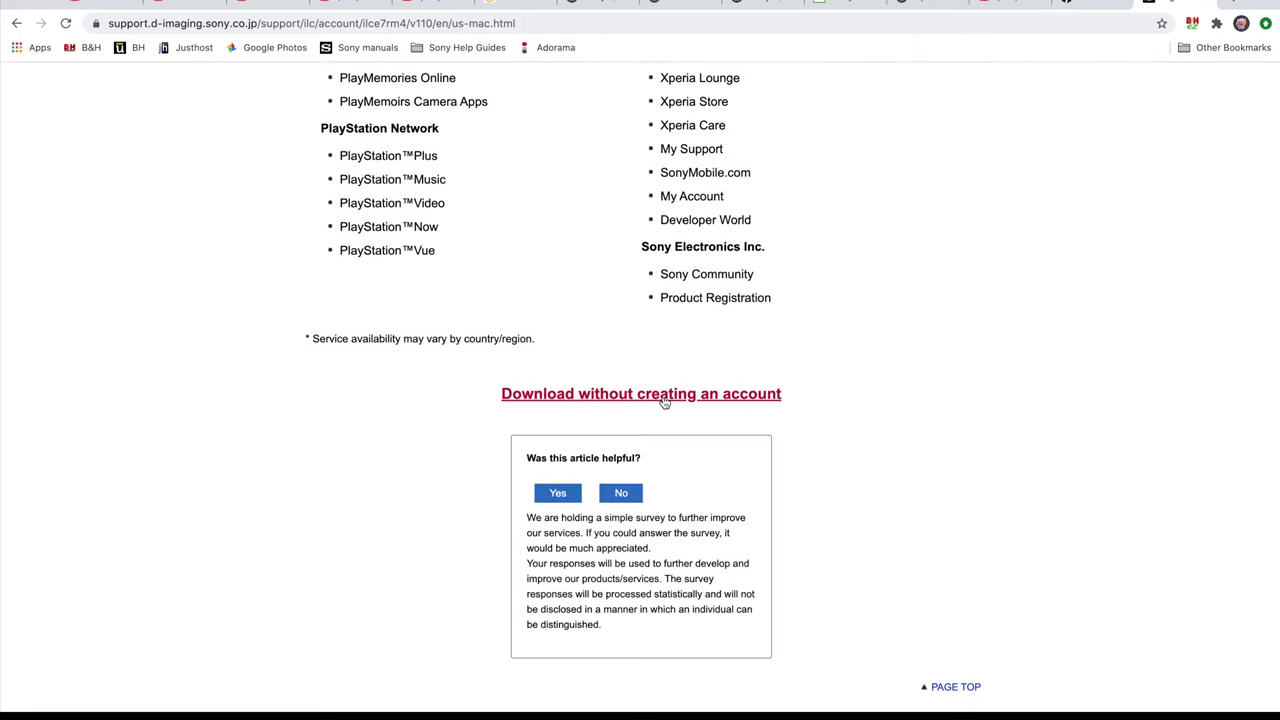
{"action": "left_click", "coordinate": [663, 396]}
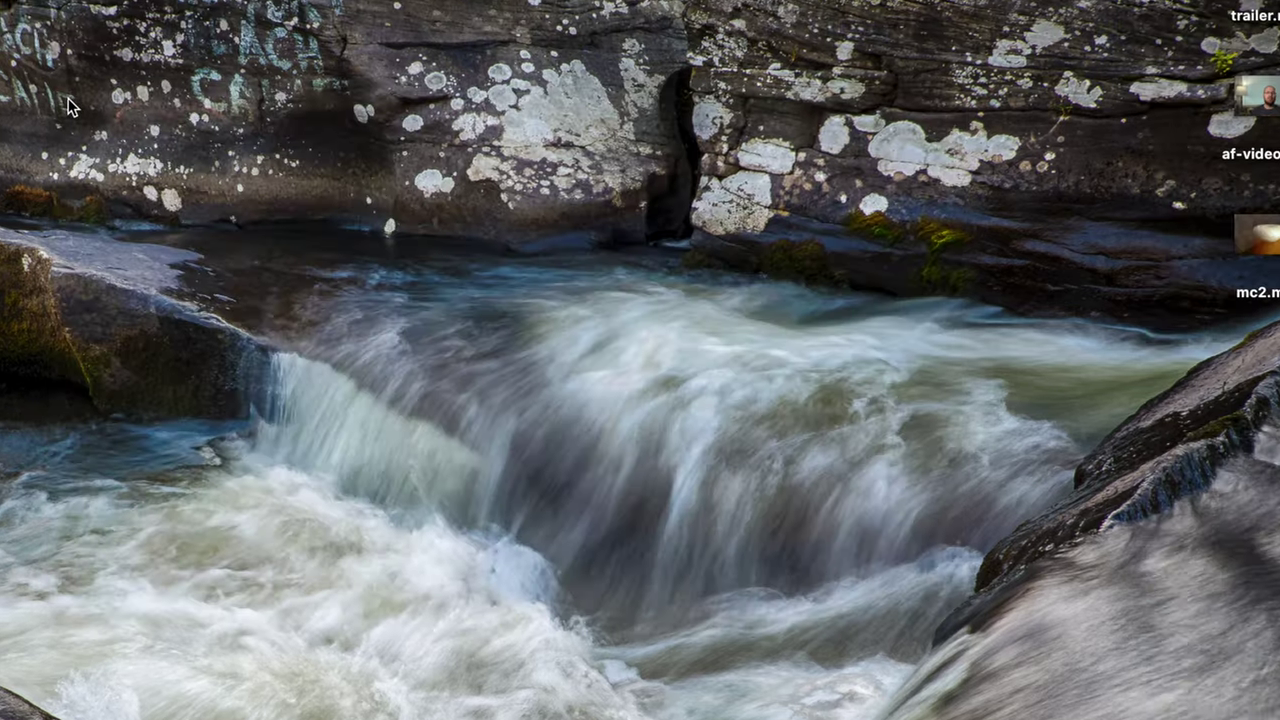
Step: Launch UpdateSettingTool.app from the Update_ILCE7RM4V110 disk image and authorize it with the account password
{"action": "left_click", "coordinate": [1203, 170]}
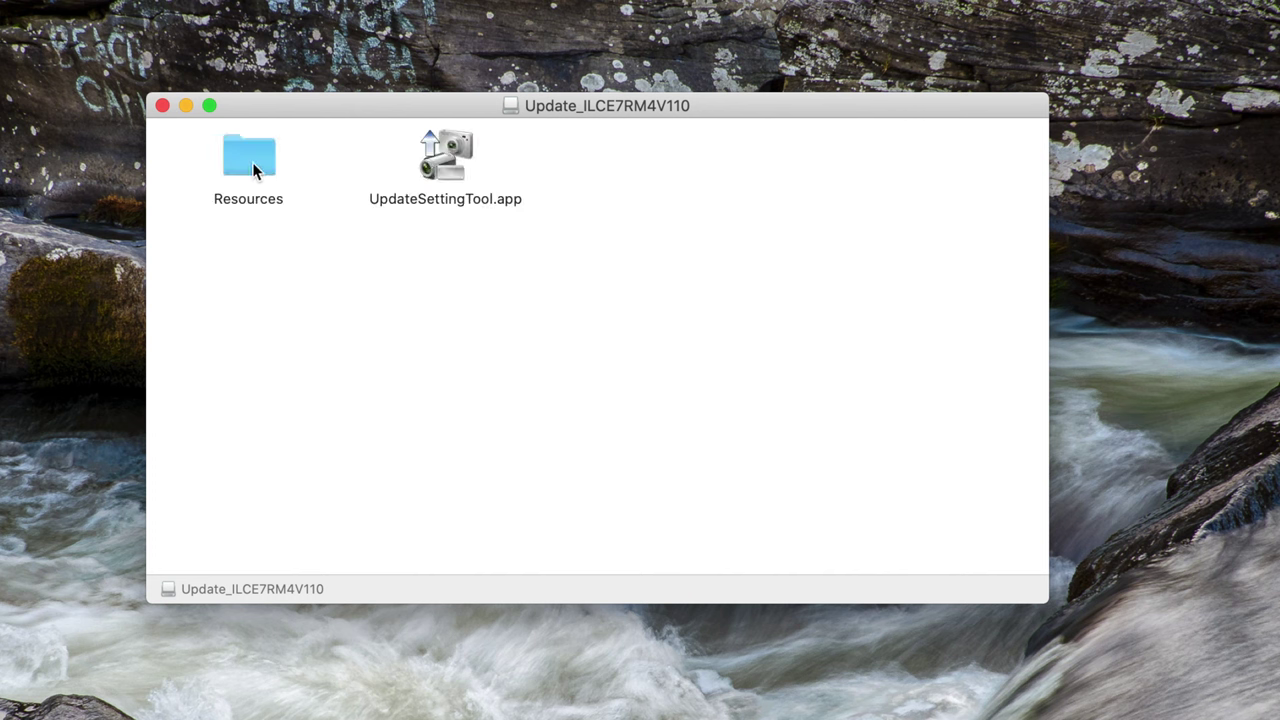
{"action": "double_click", "coordinate": [434, 163]}
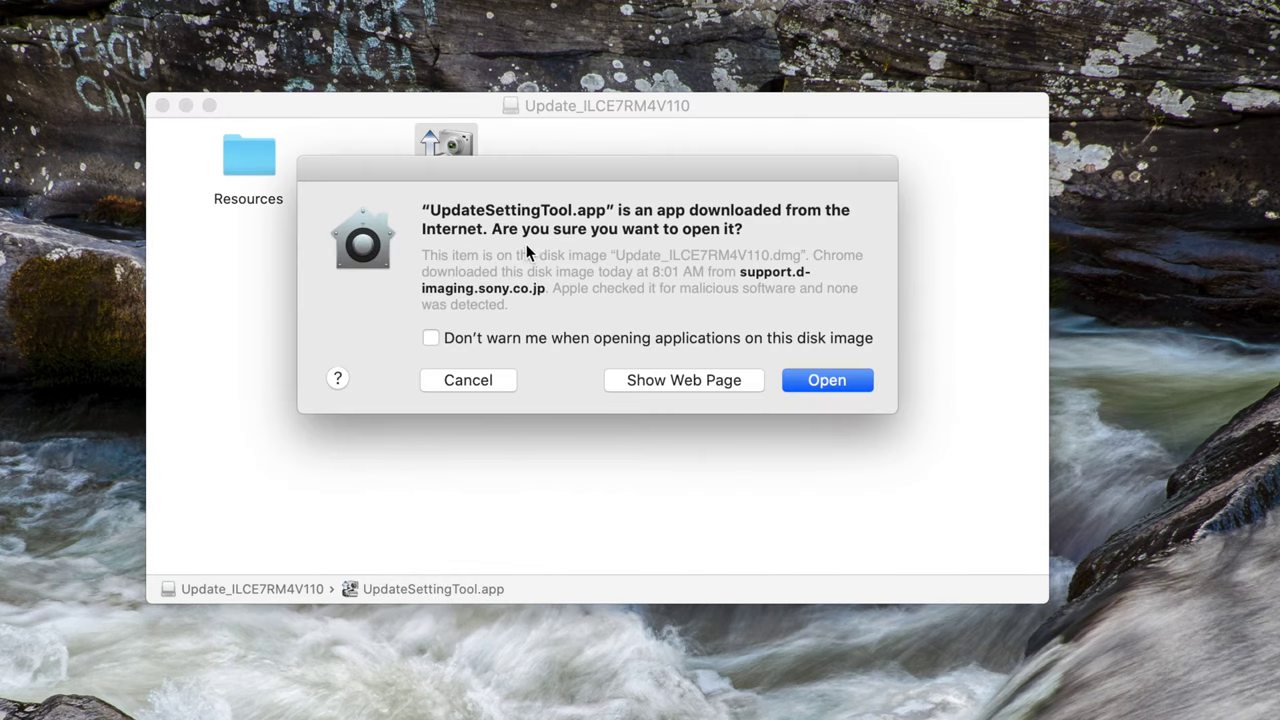
{"action": "left_click", "coordinate": [828, 382]}
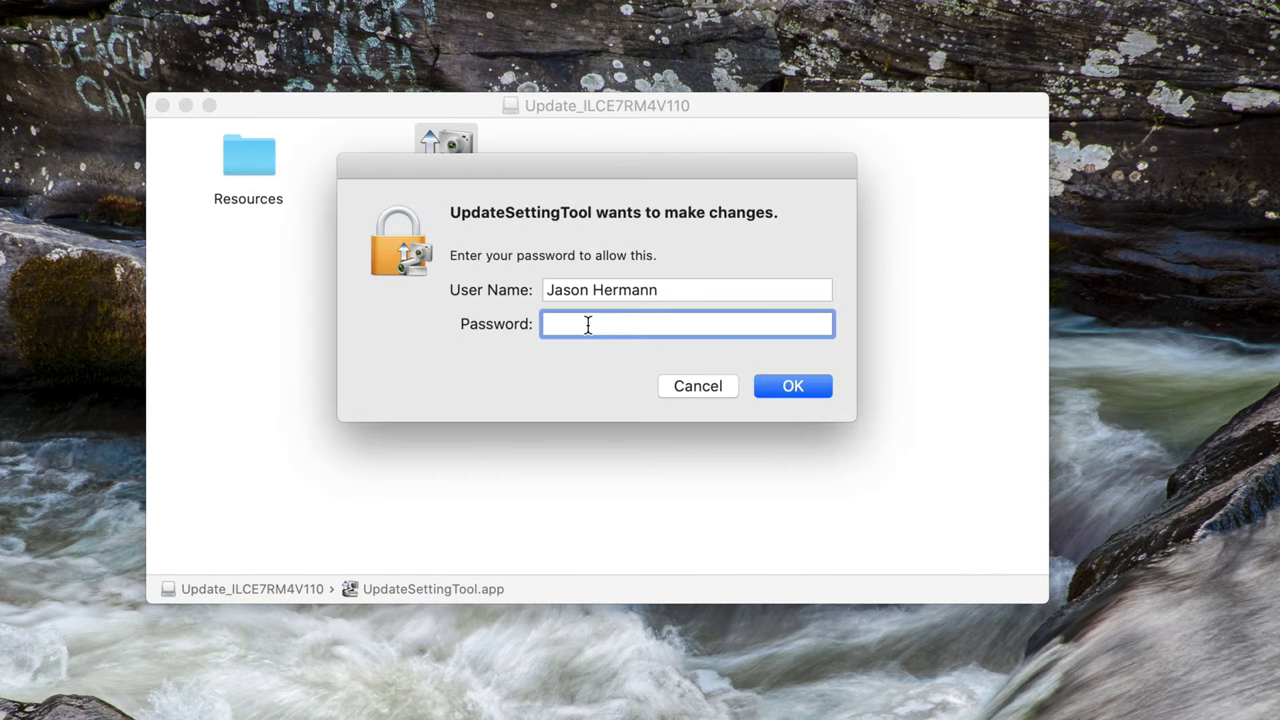
{"action": "type", "text": "••••••••••••"}
{"action": "left_click", "coordinate": [795, 385]}
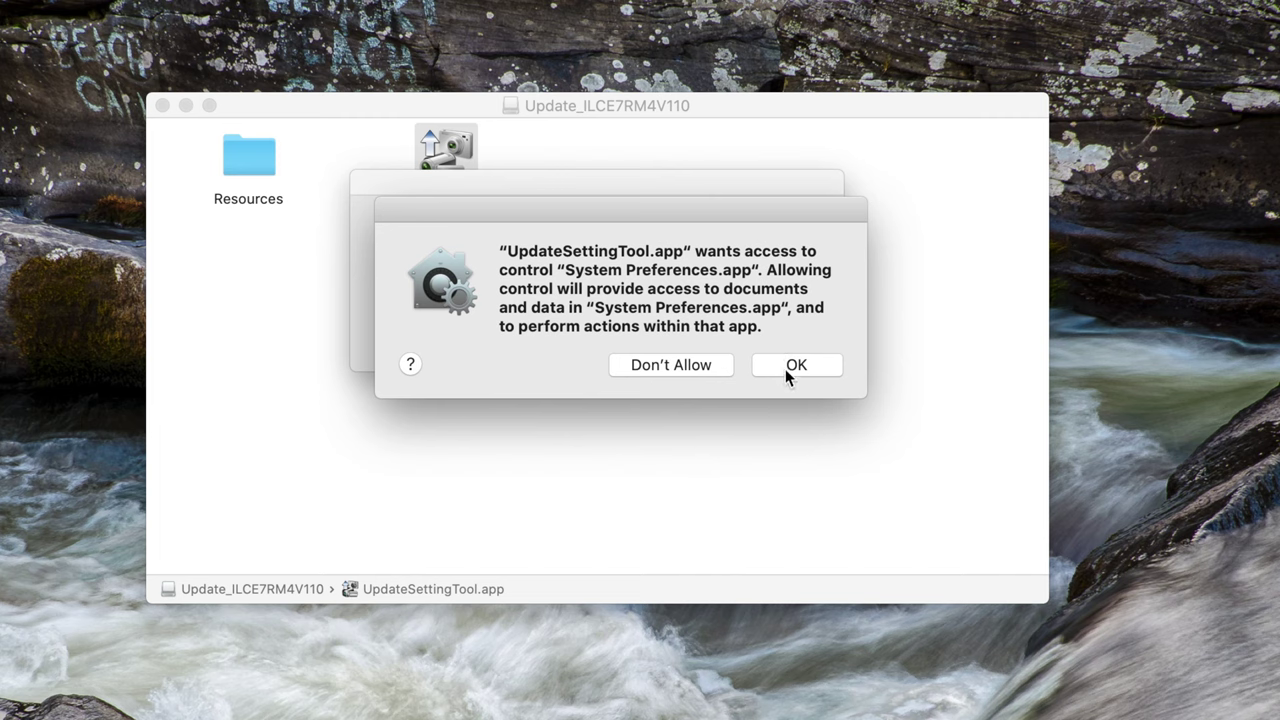
Step: Let UpdateSettingTool control System Preferences and allow the blocked Sony Imaging Products & Solutions software in Security & Privacy
{"action": "left_click", "coordinate": [786, 366]}
{"action": "left_click", "coordinate": [777, 336]}
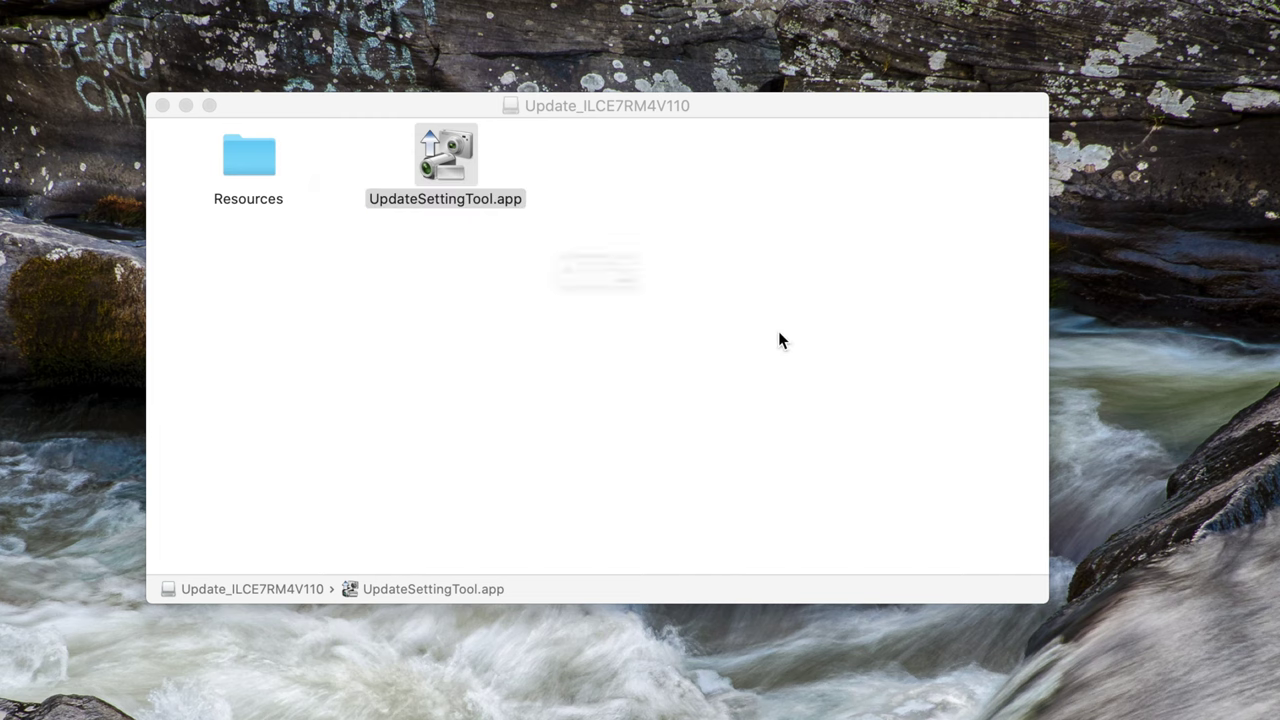
{"action": "left_click", "coordinate": [778, 336]}
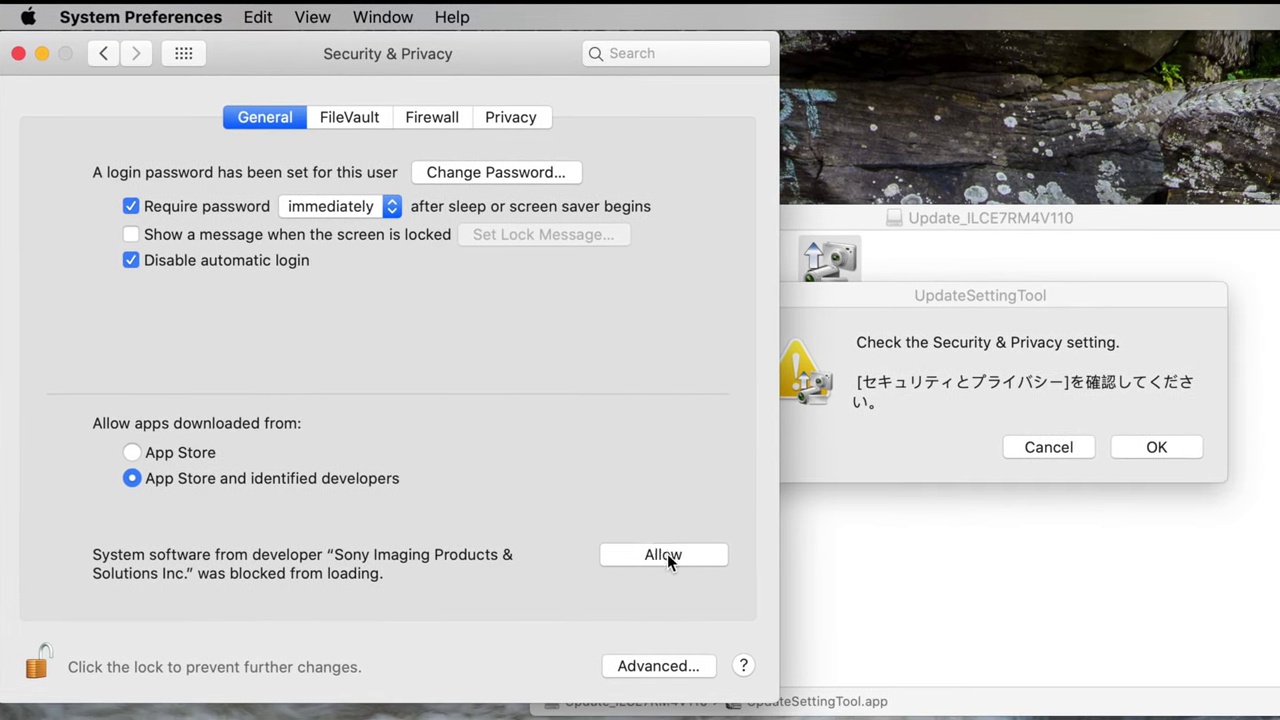
{"action": "left_click", "coordinate": [731, 560]}
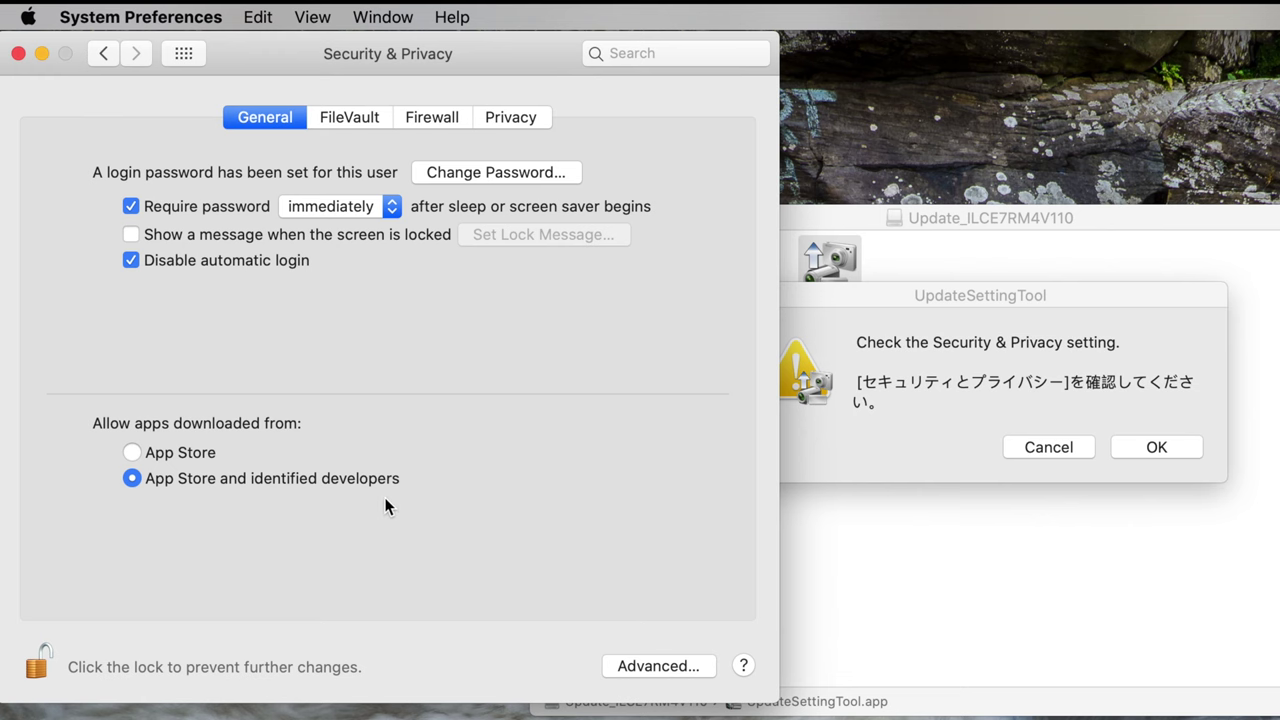
{"action": "left_click_drag", "start_coordinate": [936, 292], "coordinate": [951, 277]}
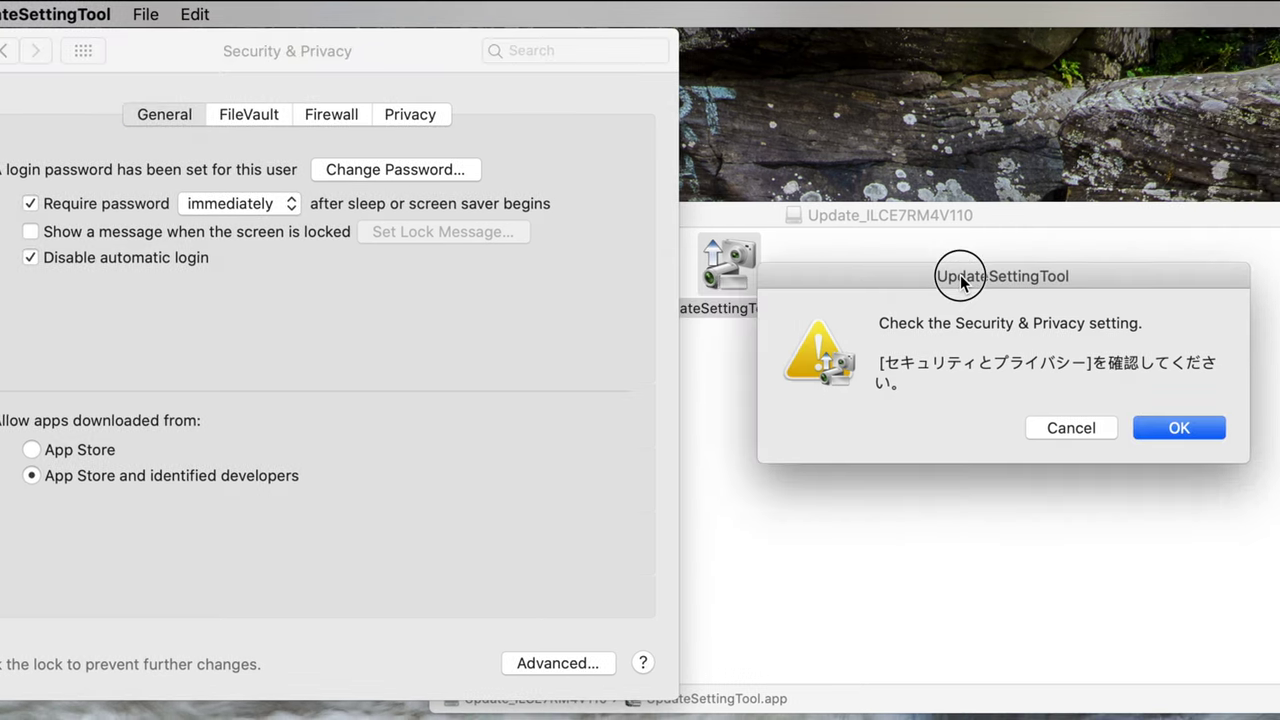
{"action": "left_click", "coordinate": [1185, 430]}
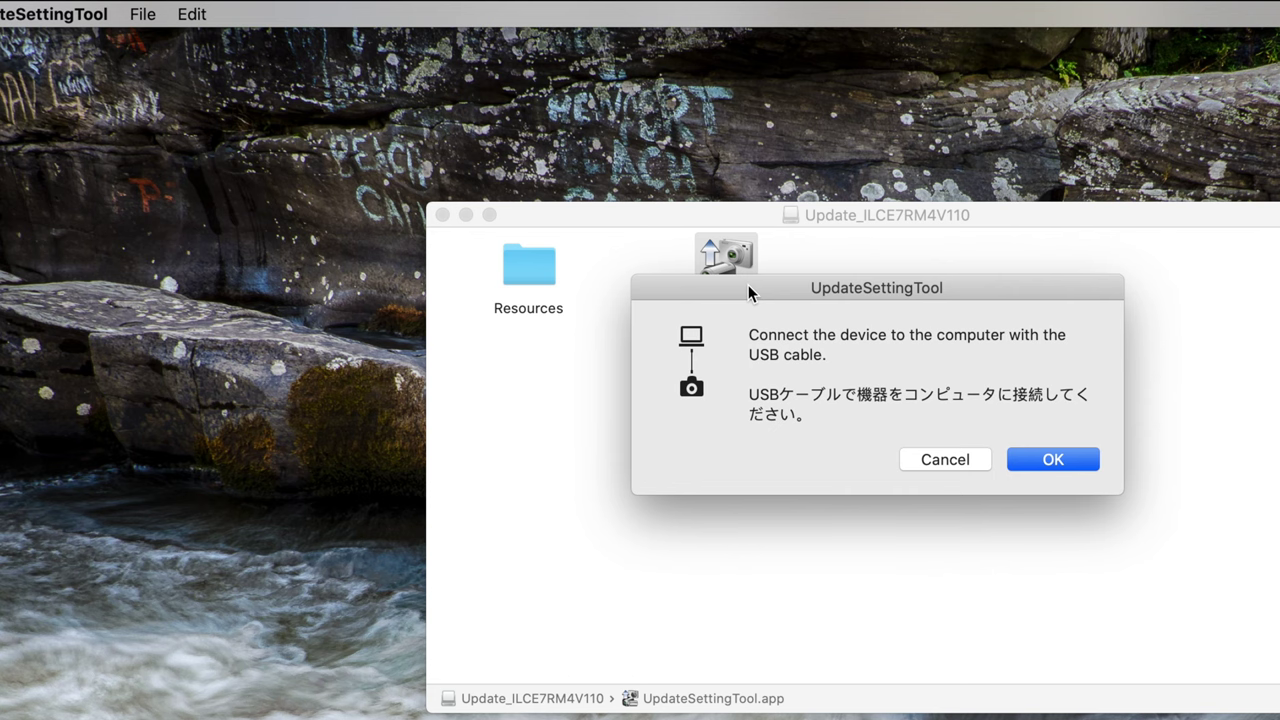
Step: Grant UpdateSettingTool access to the Desktop folder and approve opening SystemSoftwareUpdater.app
{"action": "left_click_drag", "start_coordinate": [749, 292], "coordinate": [739, 347]}
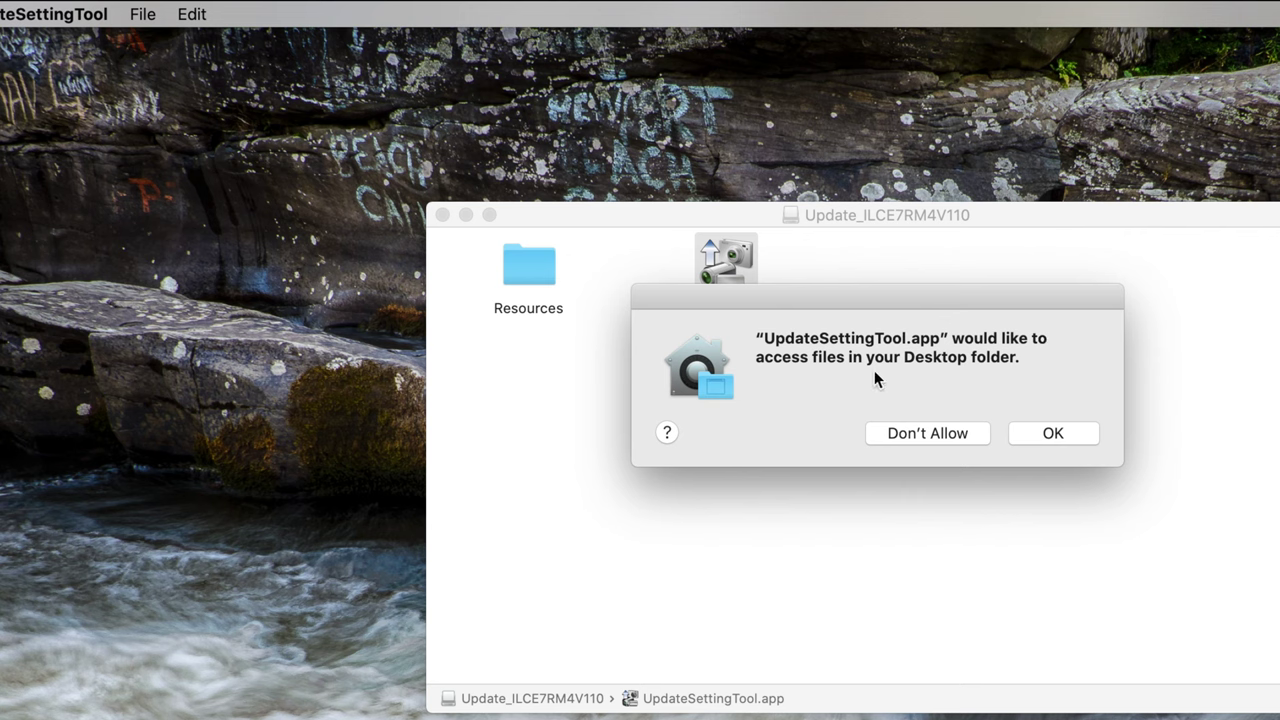
{"action": "left_click", "coordinate": [1050, 432]}
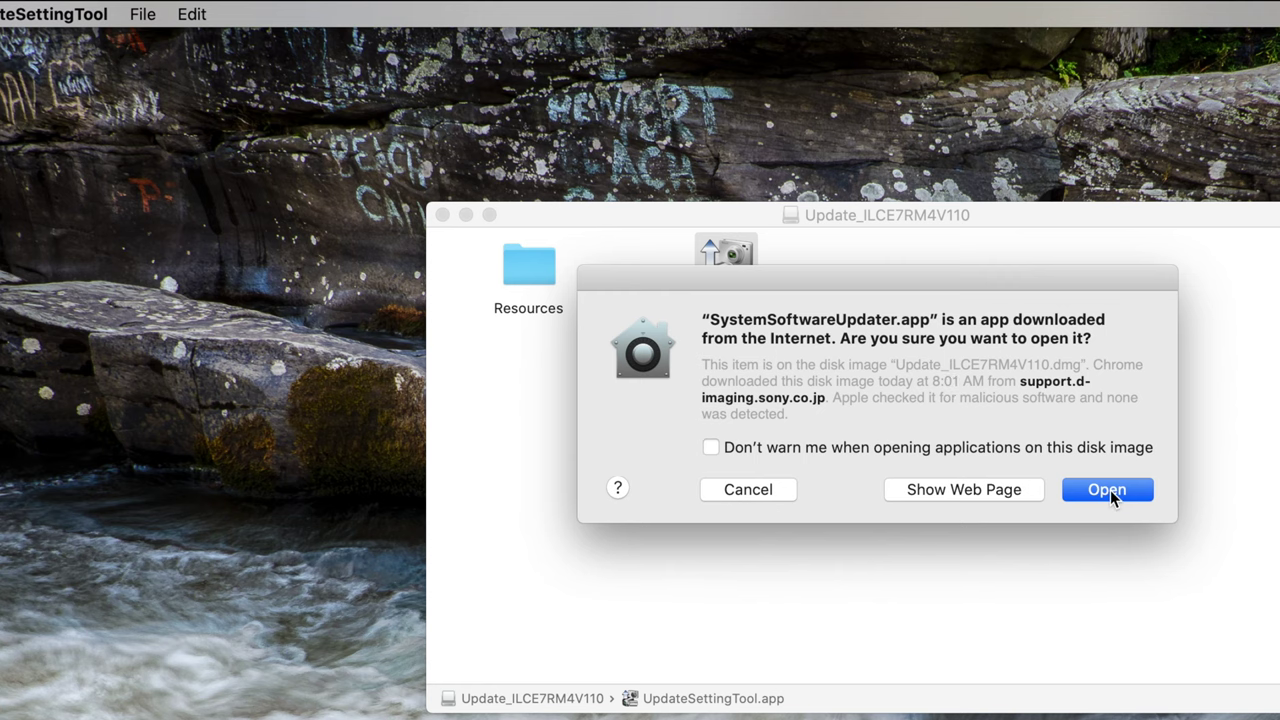
{"action": "left_click", "coordinate": [1106, 489]}
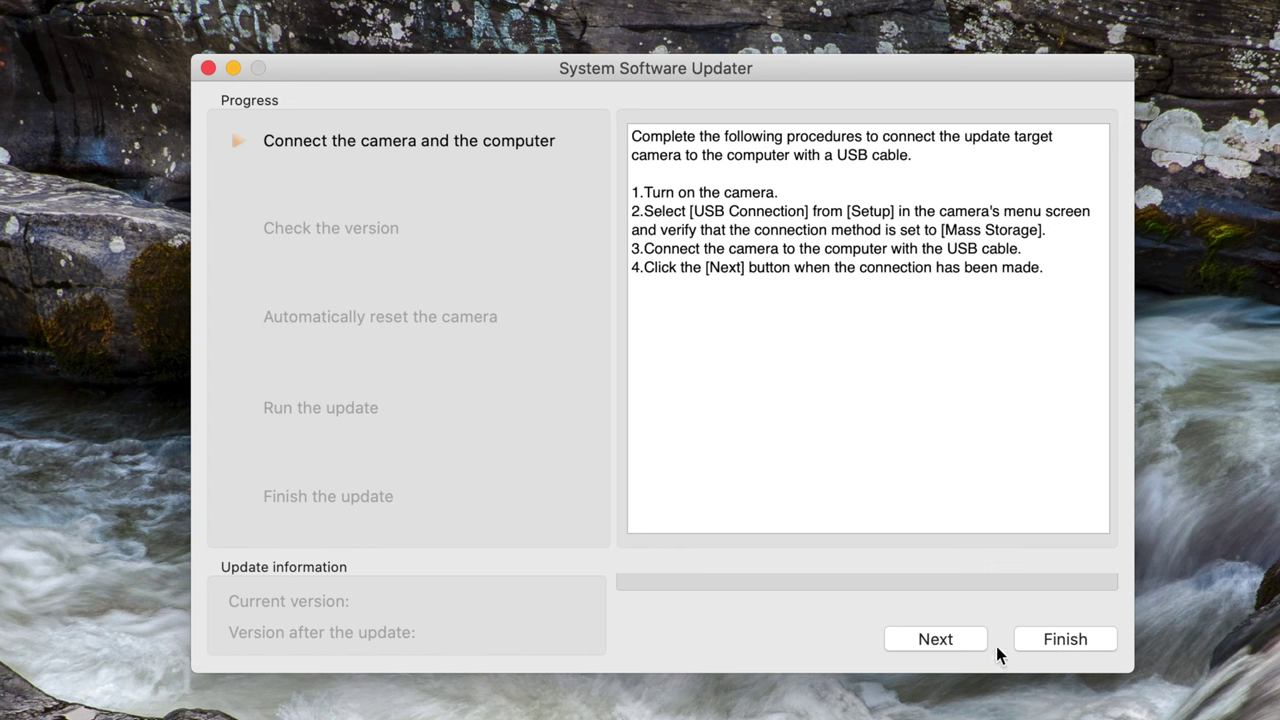
Step: Confirm the camera connection and firmware version, run the update to 1.10, and finish the updater
{"action": "left_click", "coordinate": [935, 641]}
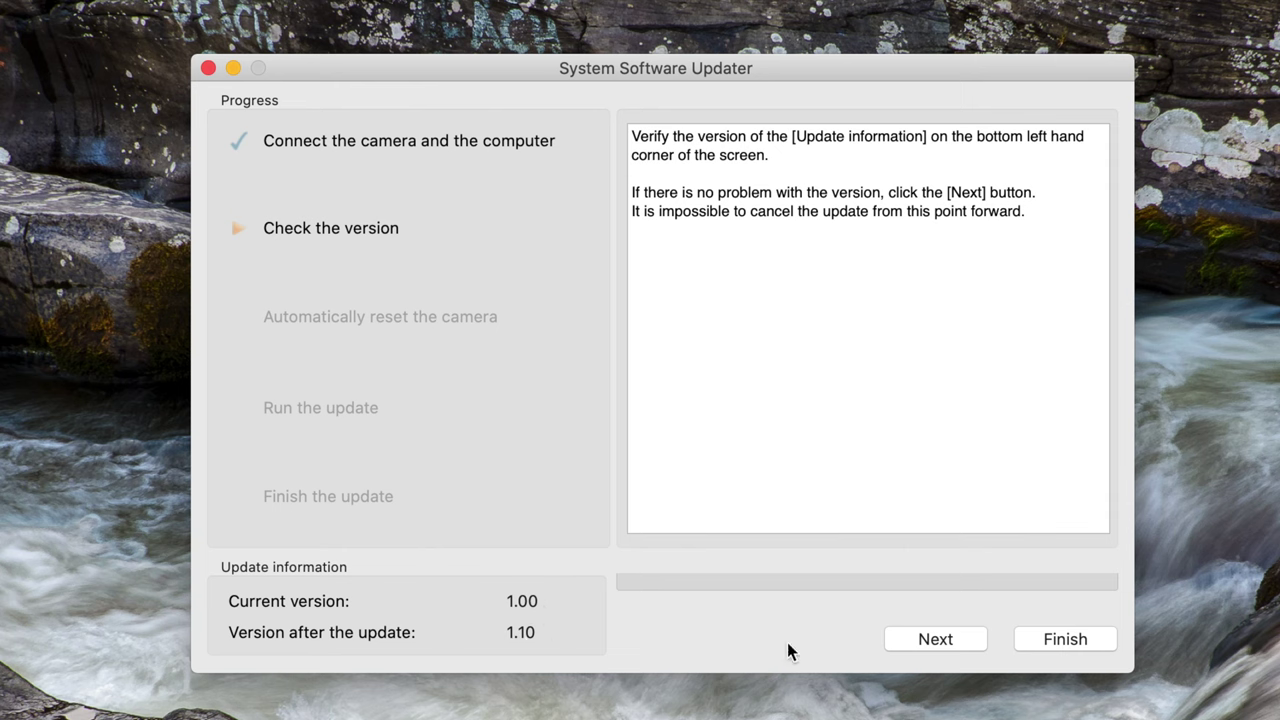
{"action": "left_click", "coordinate": [924, 639]}
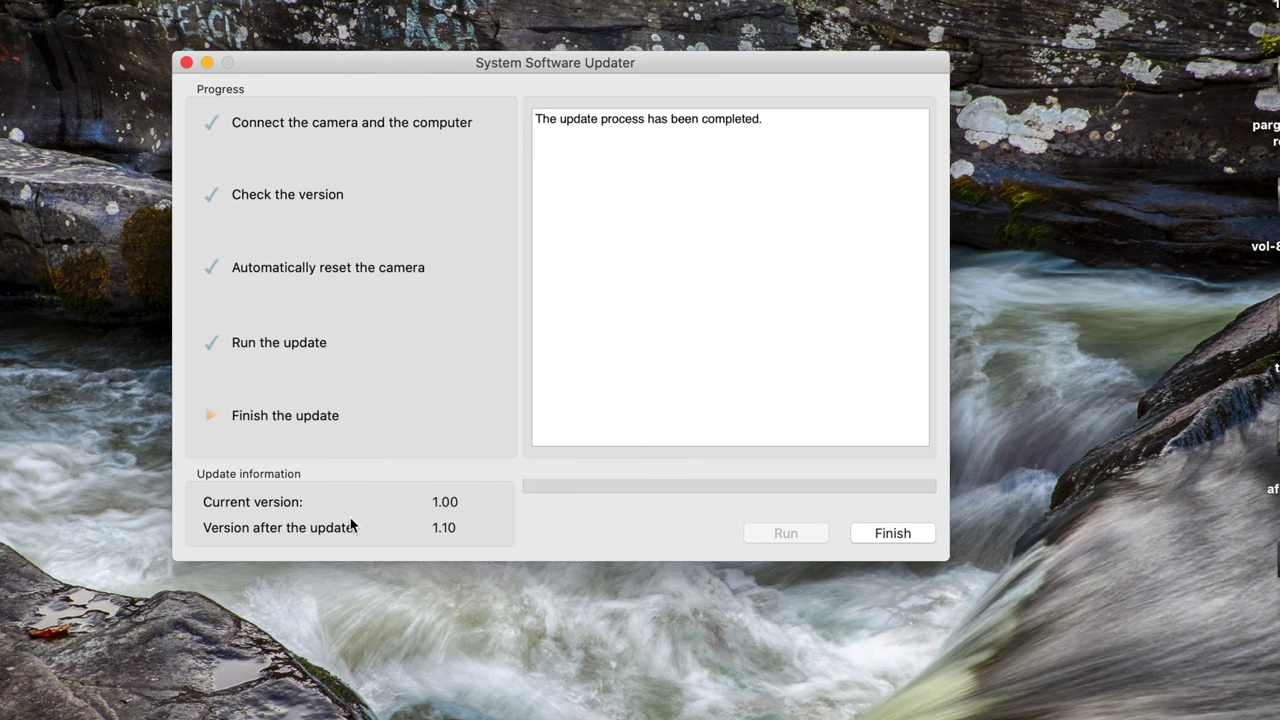
{"action": "left_click", "coordinate": [888, 533]}
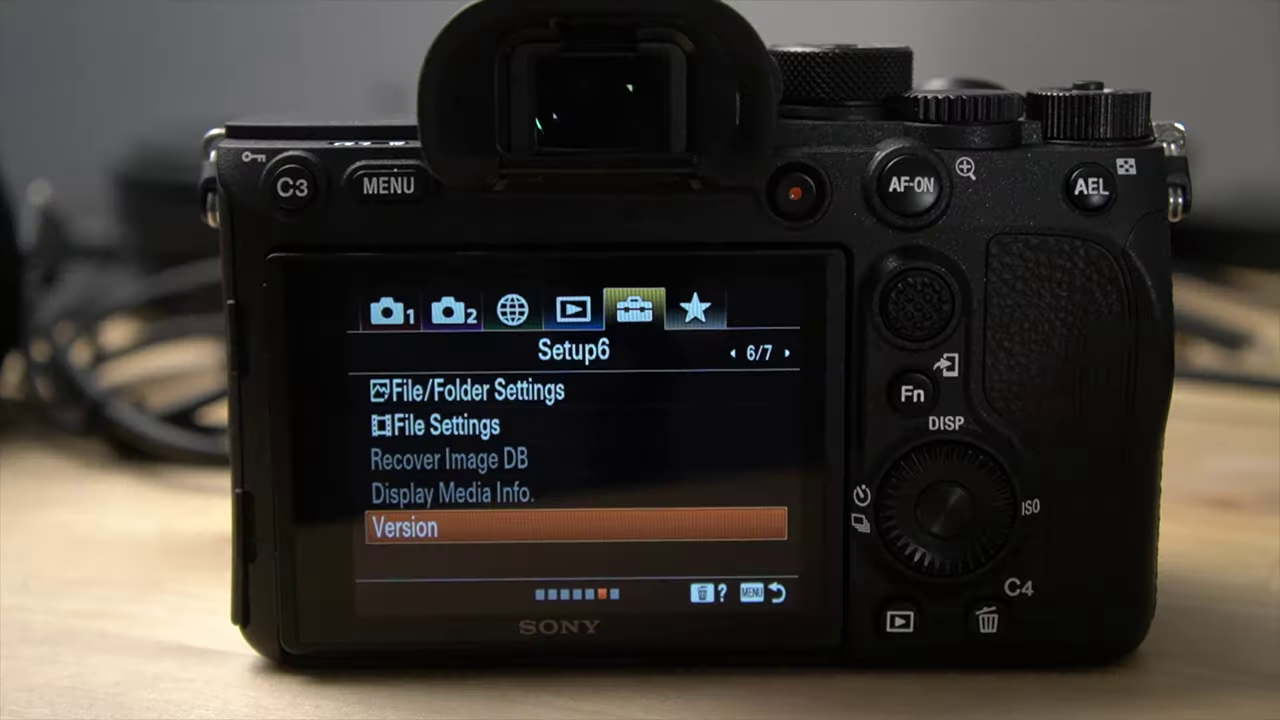